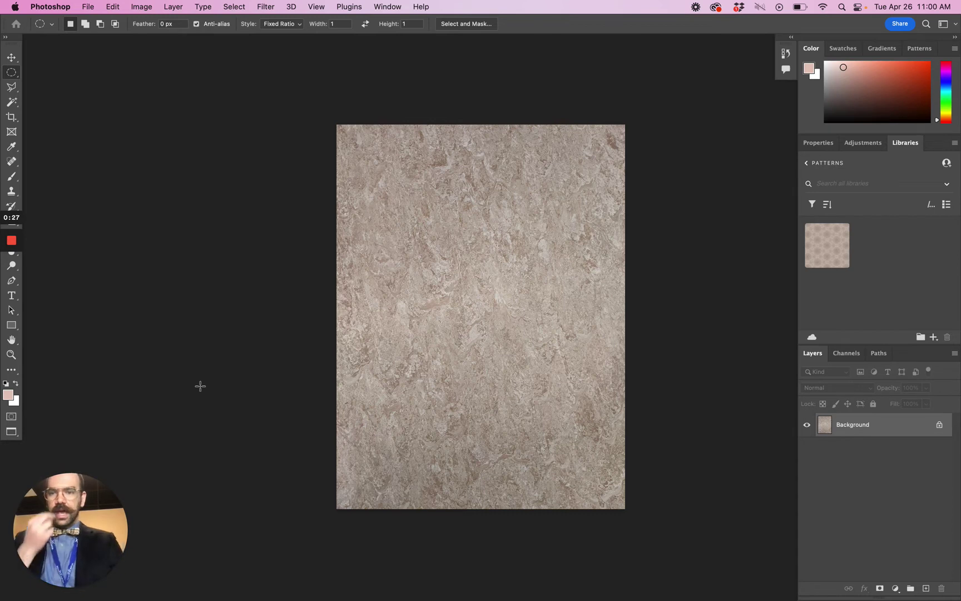
# Switch to the Rectangular Marquee Tool with the Normal selection style
pyautogui.click(11, 73)
pyautogui.click(76, 74)
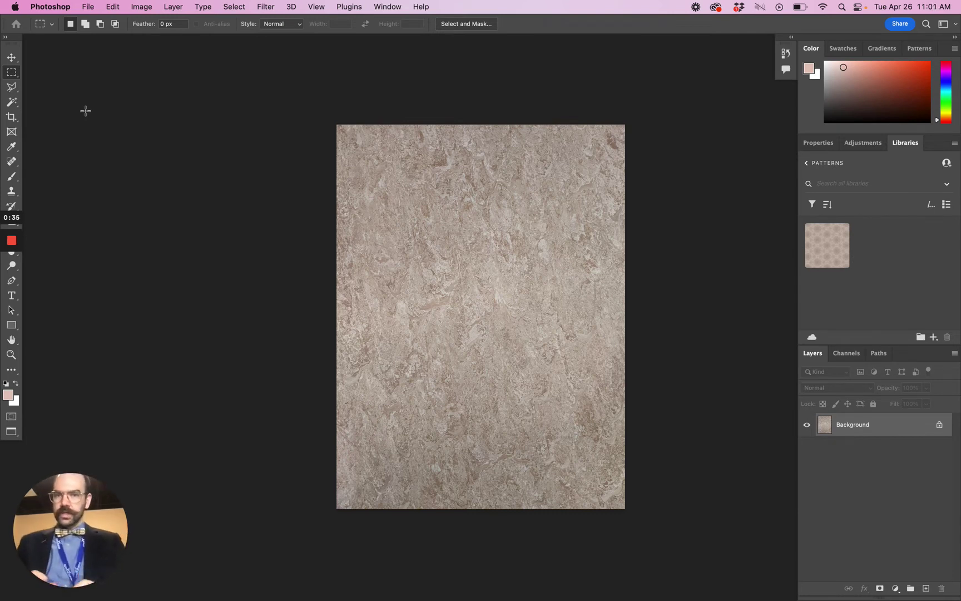
# Choose the Elliptical Marquee Tool and set its Style to Fixed Ratio, Width 1 and Height 1
pyautogui.click(13, 76)
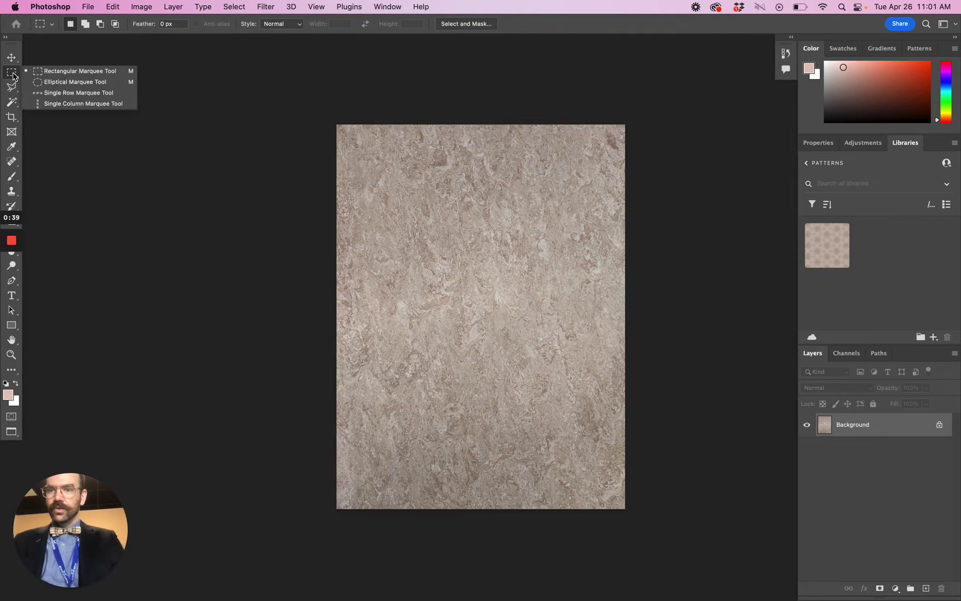
pyautogui.click(67, 85)
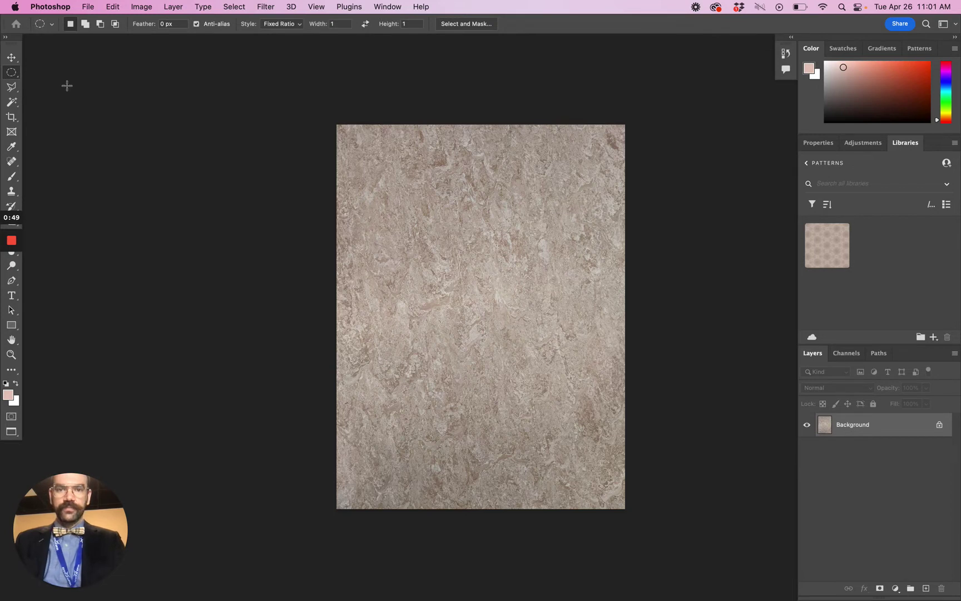
pyautogui.click(286, 24)
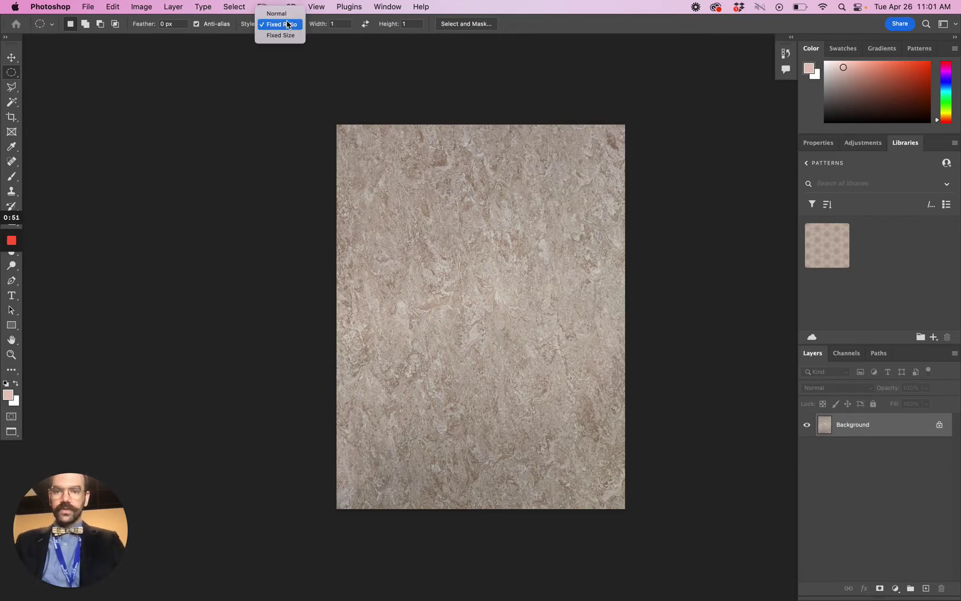
pyautogui.click(277, 13)
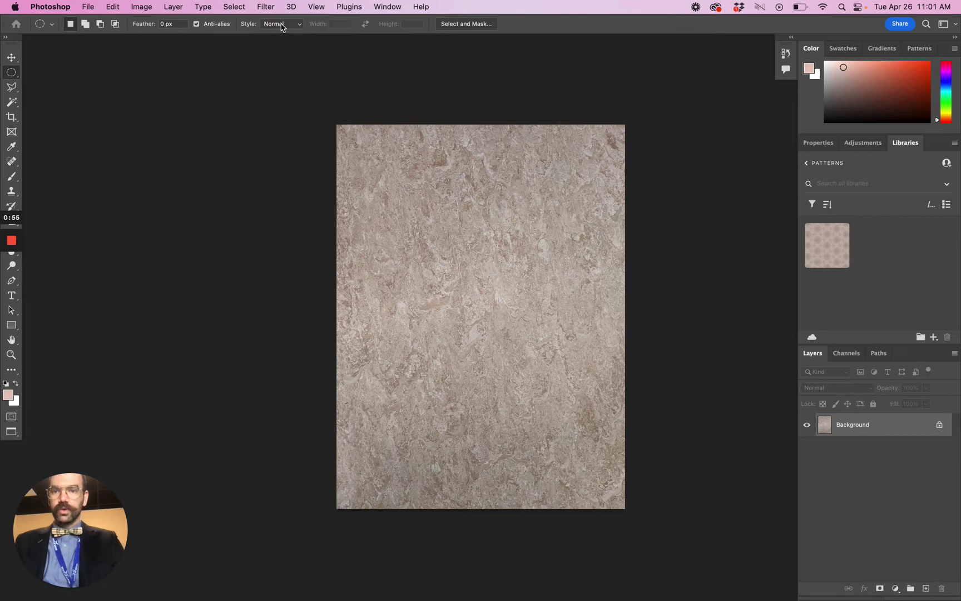
pyautogui.click(270, 25)
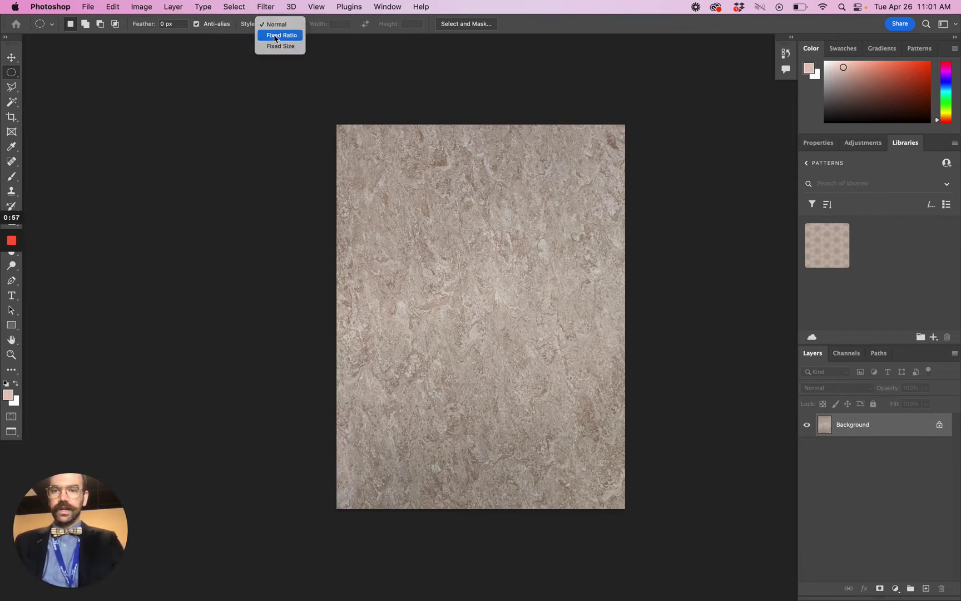
pyautogui.click(277, 35)
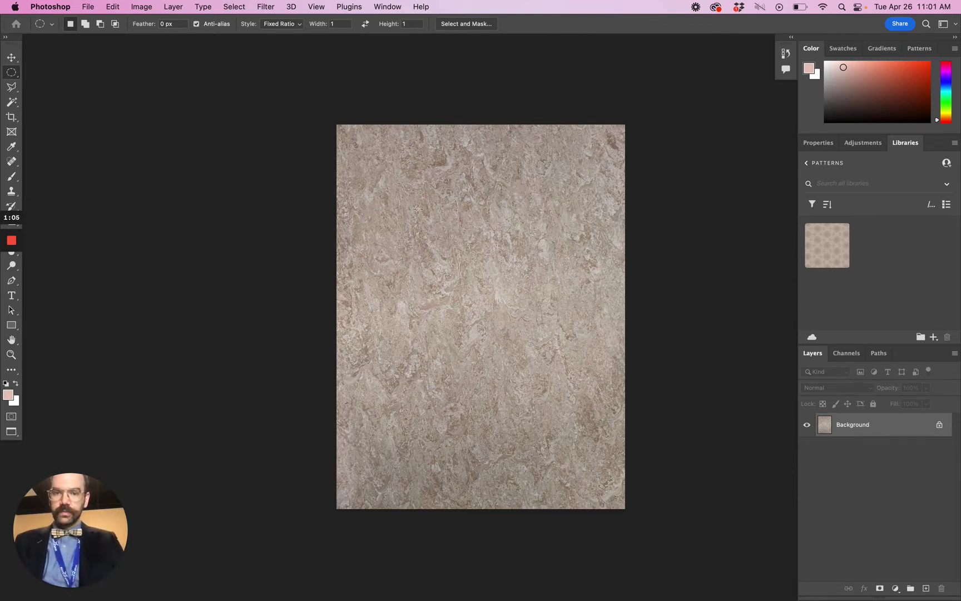
# Draw a large circular selection and reposition it toward the centre of the marble texture
pyautogui.moveTo(495, 309); pyautogui.dragTo(596, 397)
pyautogui.press('super+d')
pyautogui.press('super+z')
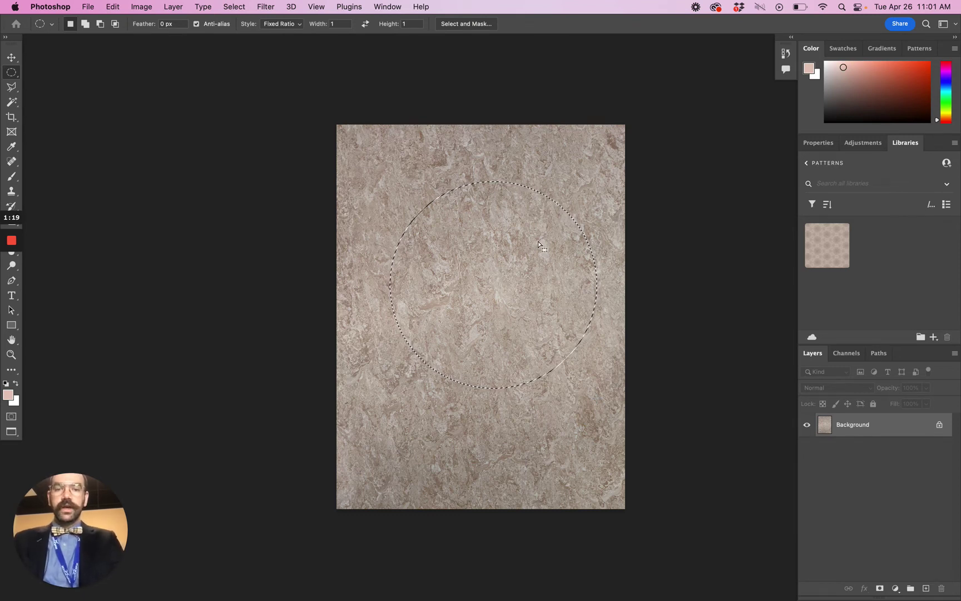
pyautogui.moveTo(529, 265)
pyautogui.mouseDown()
pyautogui.moveTo(483, 247)
pyautogui.moveTo(470, 289)
pyautogui.moveTo(549, 277)
pyautogui.moveTo(505, 273)
pyautogui.moveTo(515, 253)
pyautogui.mouseUp()
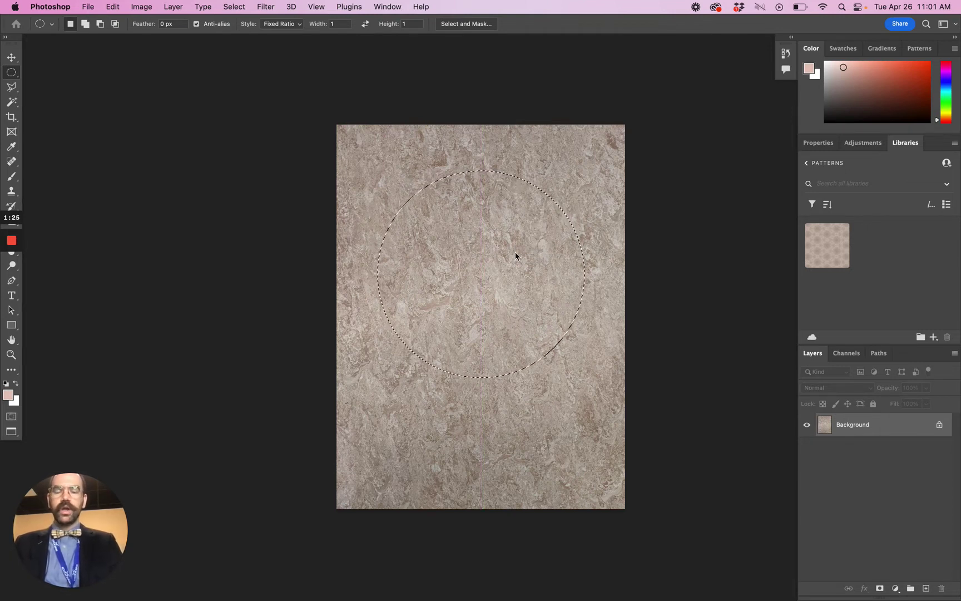
pyautogui.moveTo(373, 151); pyautogui.dragTo(640, 347)
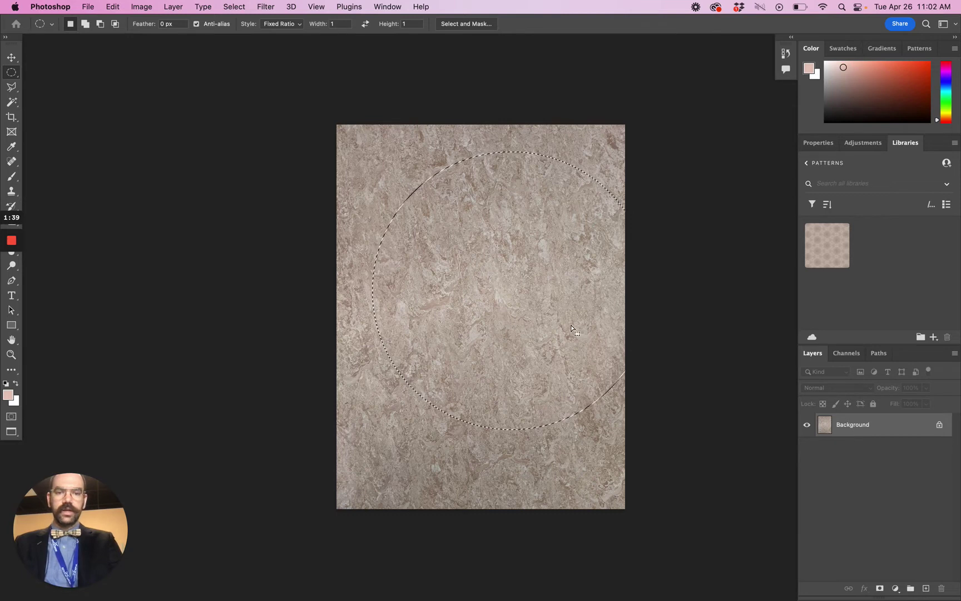
pyautogui.moveTo(534, 324)
pyautogui.mouseDown()
pyautogui.moveTo(548, 325)
pyautogui.moveTo(539, 334)
pyautogui.mouseUp()
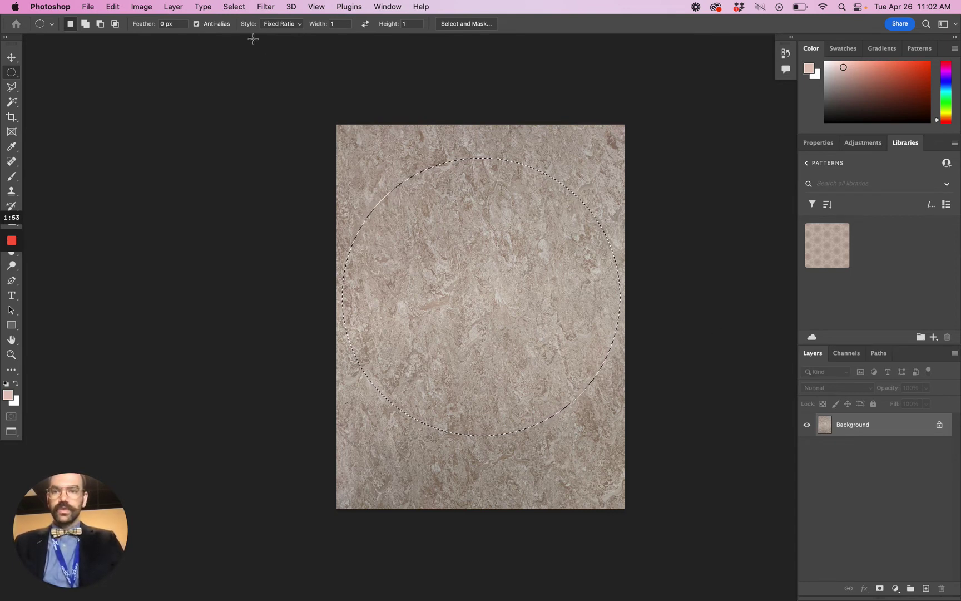
# Copy the circle into Layer 1 with Layer Via Copy, then select the visible Background layer
pyautogui.click(179, 7)
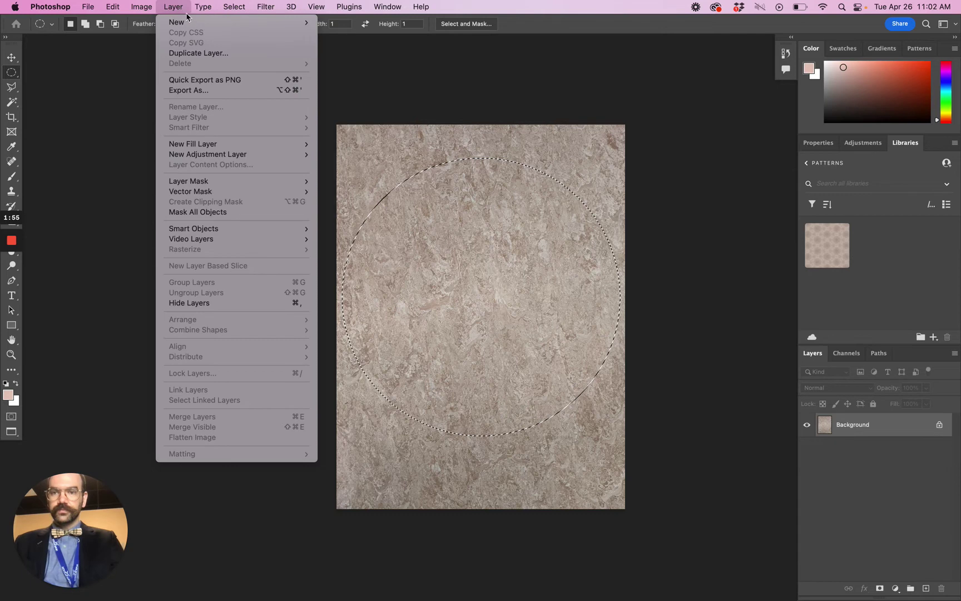
pyautogui.moveTo(202, 25)
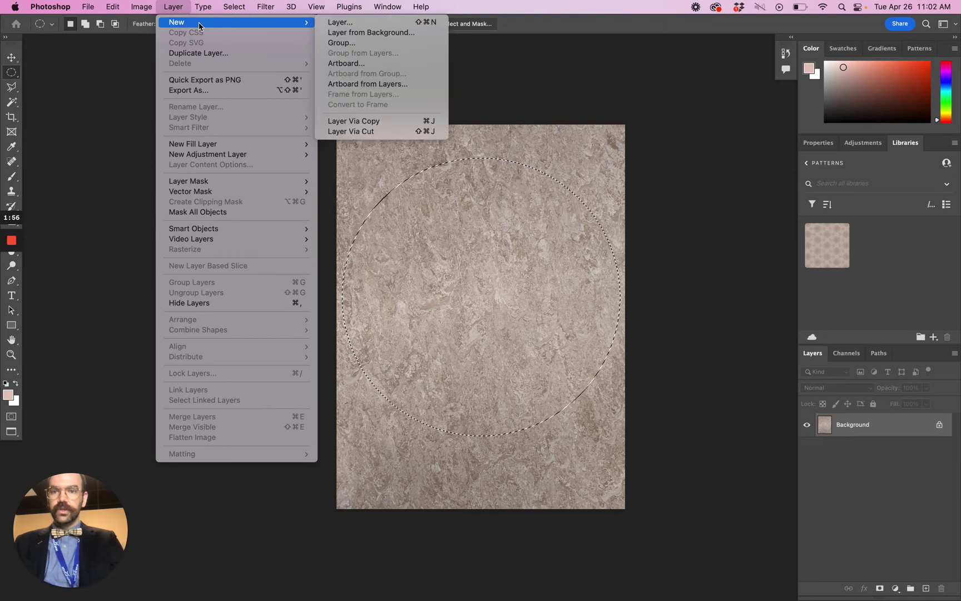
pyautogui.click(359, 126)
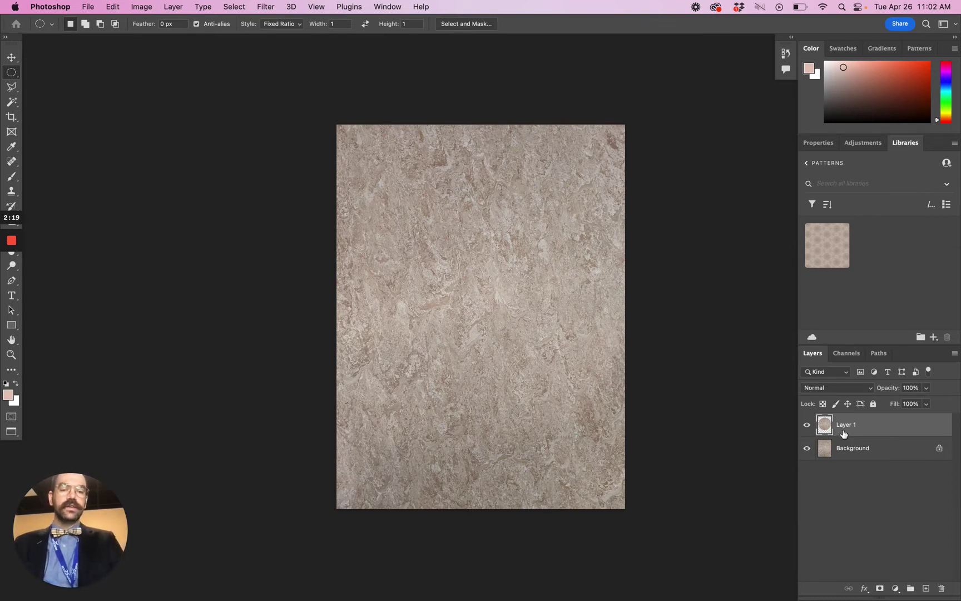
pyautogui.click(808, 451)
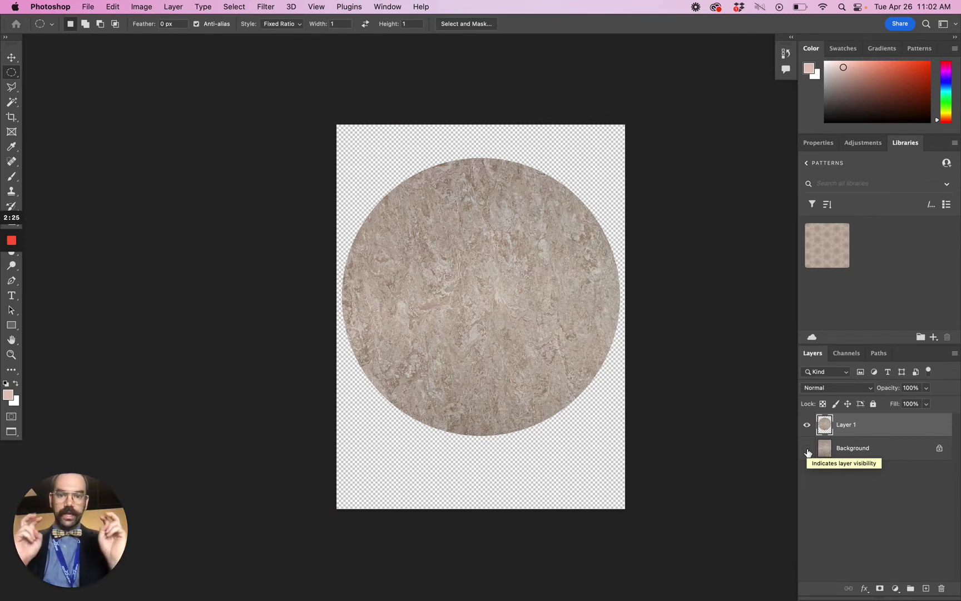
pyautogui.click(807, 450)
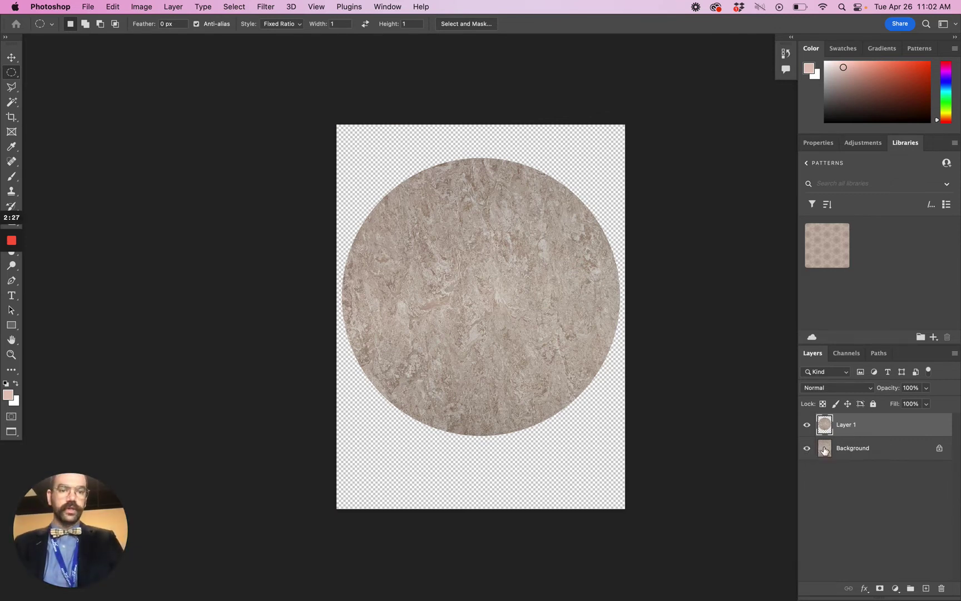
pyautogui.click(882, 450)
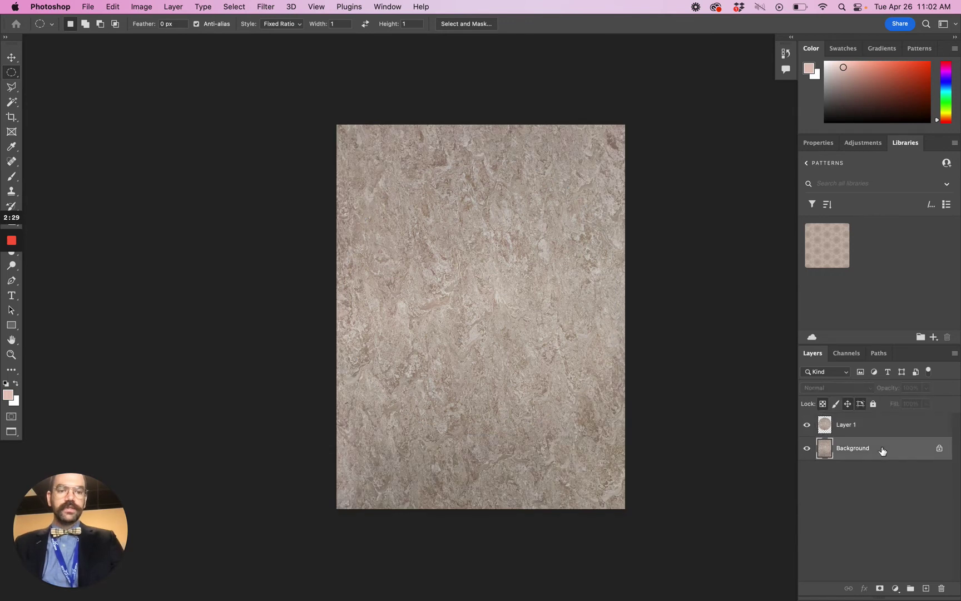
# Fill the Background layer with Black through Edit > Fill
pyautogui.click(116, 7)
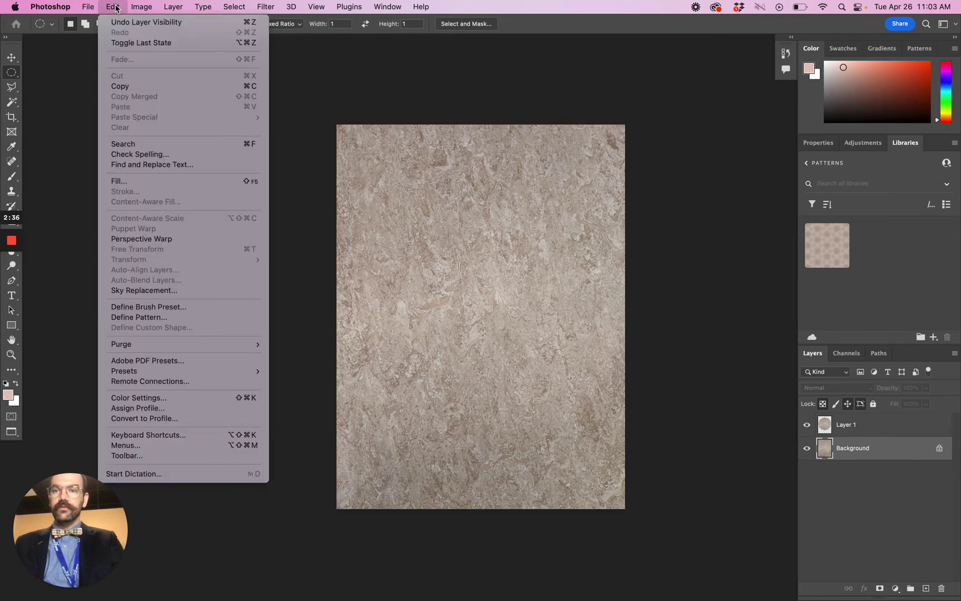
pyautogui.click(190, 181)
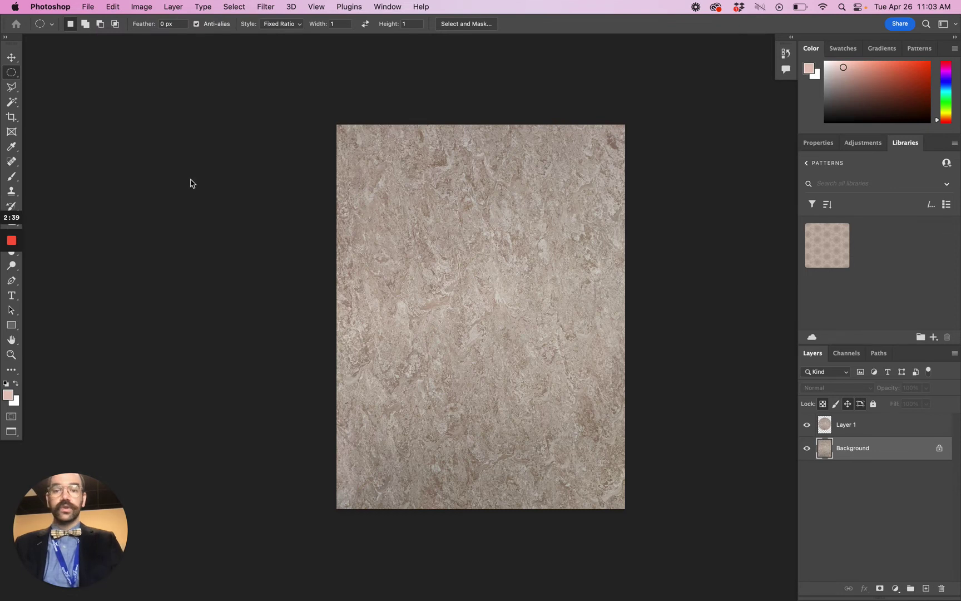
pyautogui.click(378, 174)
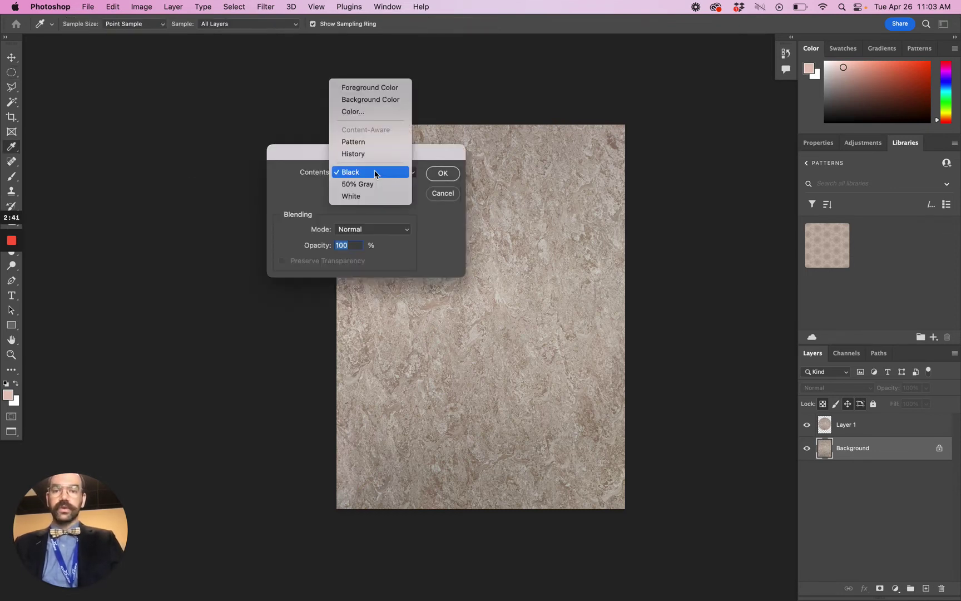
pyautogui.click(380, 87)
pyautogui.click(383, 170)
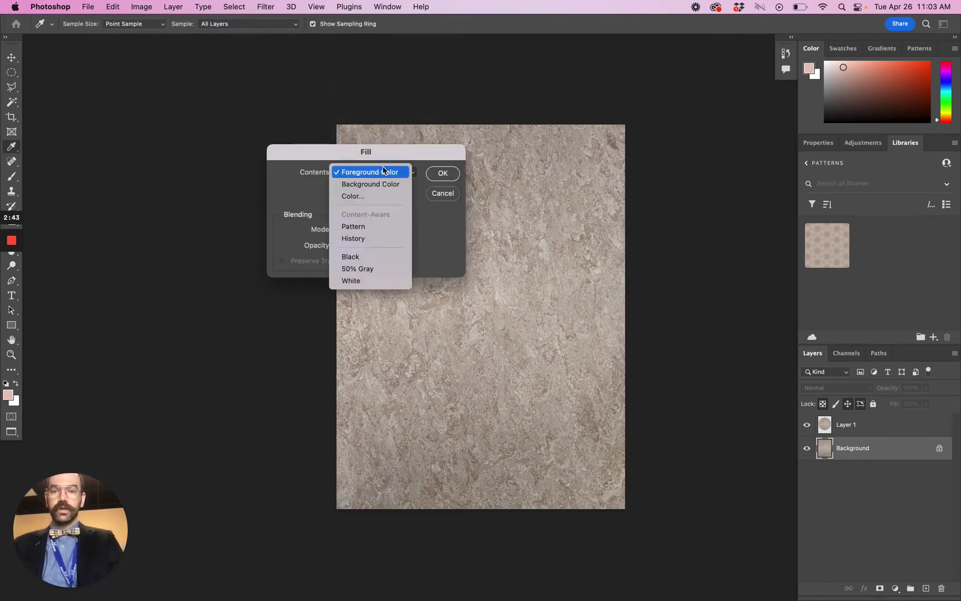
pyautogui.click(384, 257)
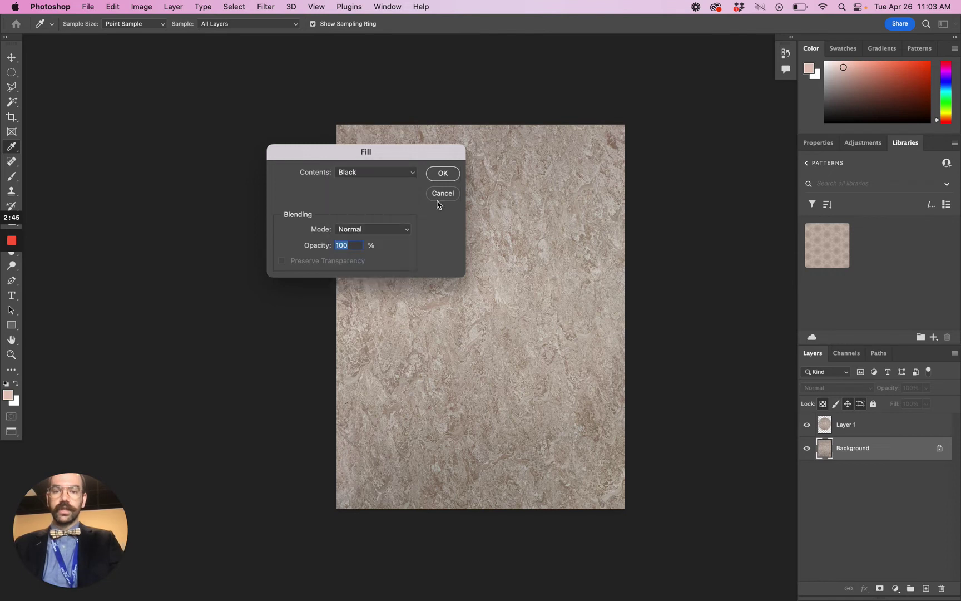
pyautogui.click(443, 174)
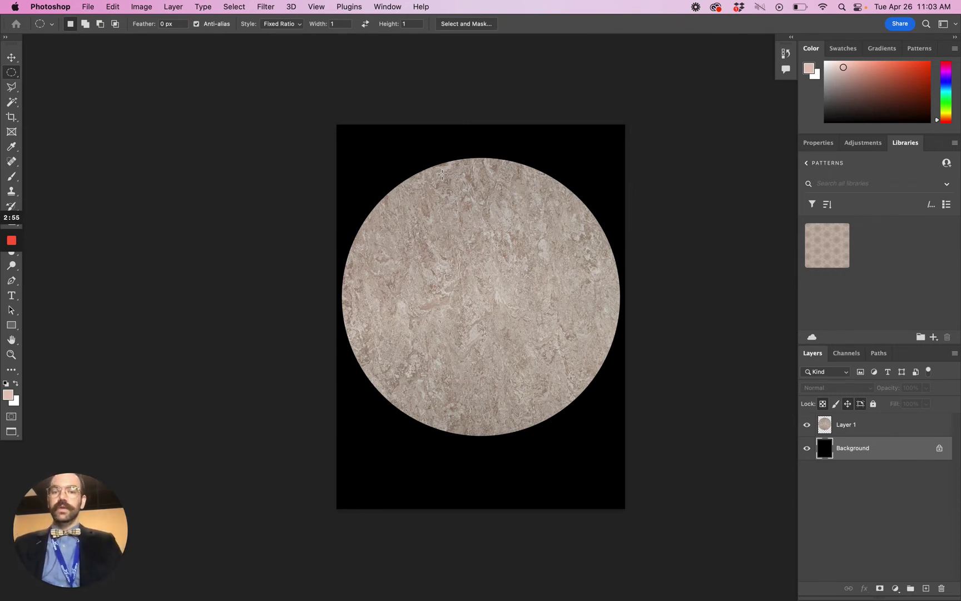
pyautogui.click(116, 7)
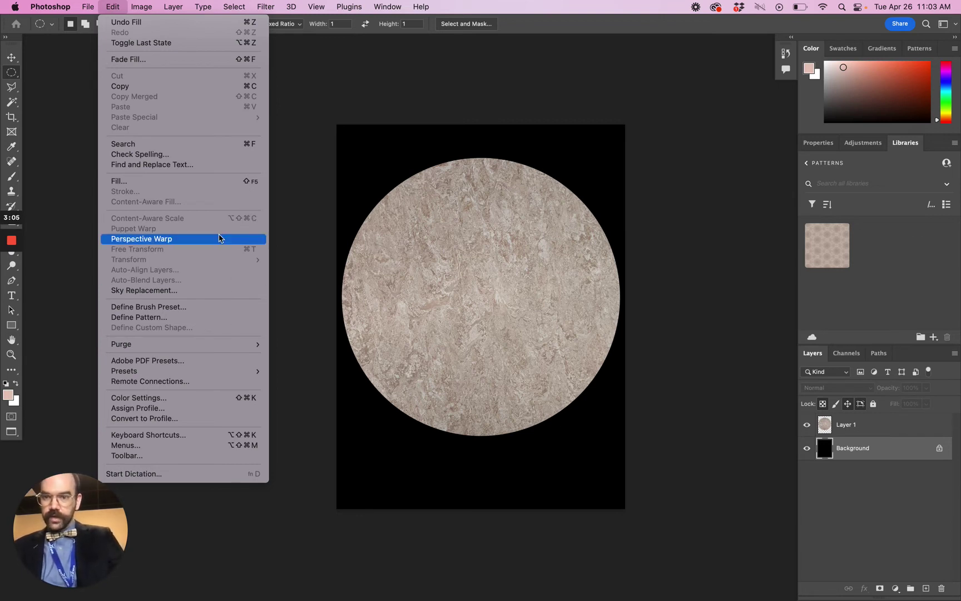
# Rename Layer 1 to 'planet'
pyautogui.click(133, 10)
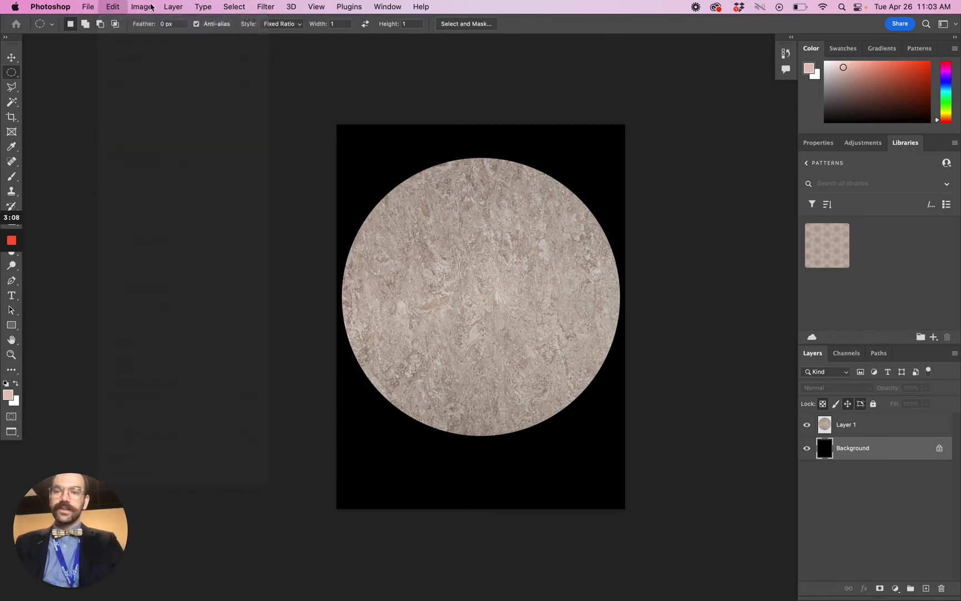
pyautogui.click(866, 429)
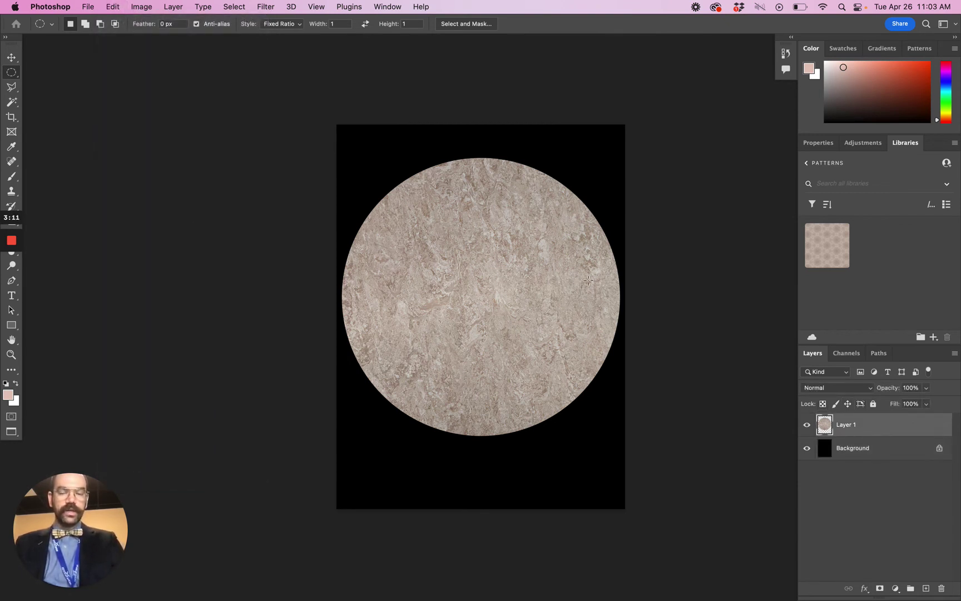
pyautogui.doubleClick(848, 425)
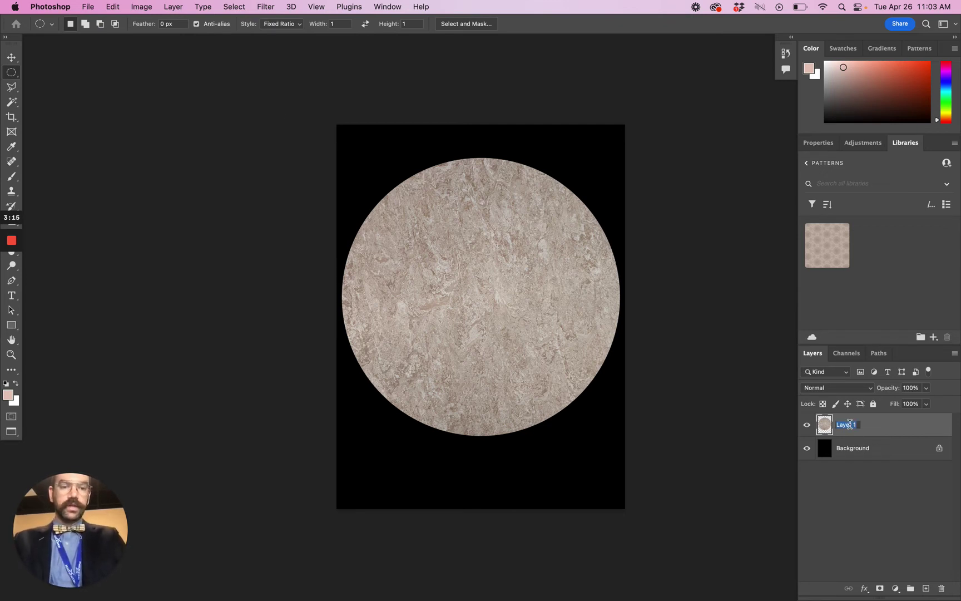
pyautogui.write('pla')
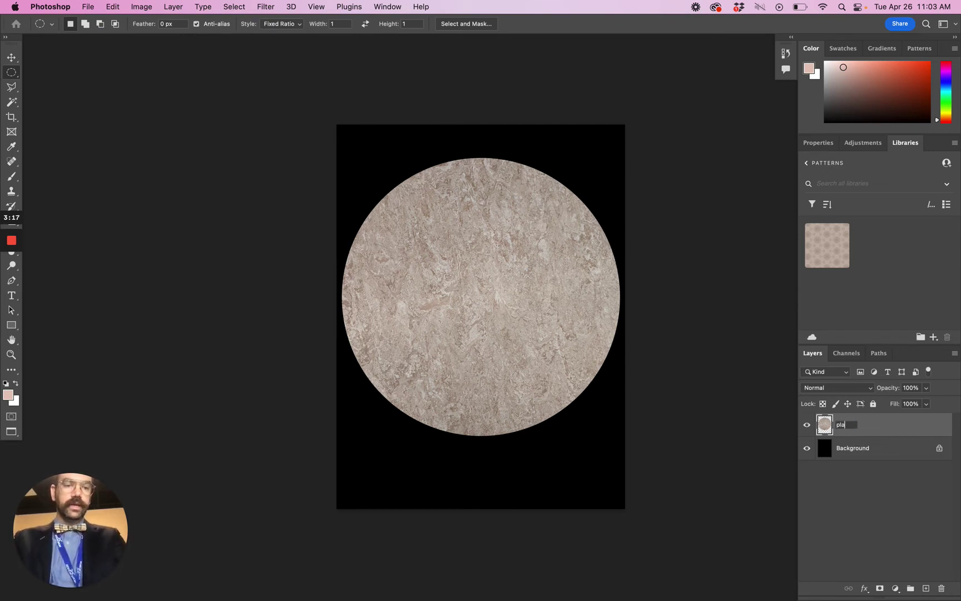
pyautogui.write('net')
pyautogui.press('Return')
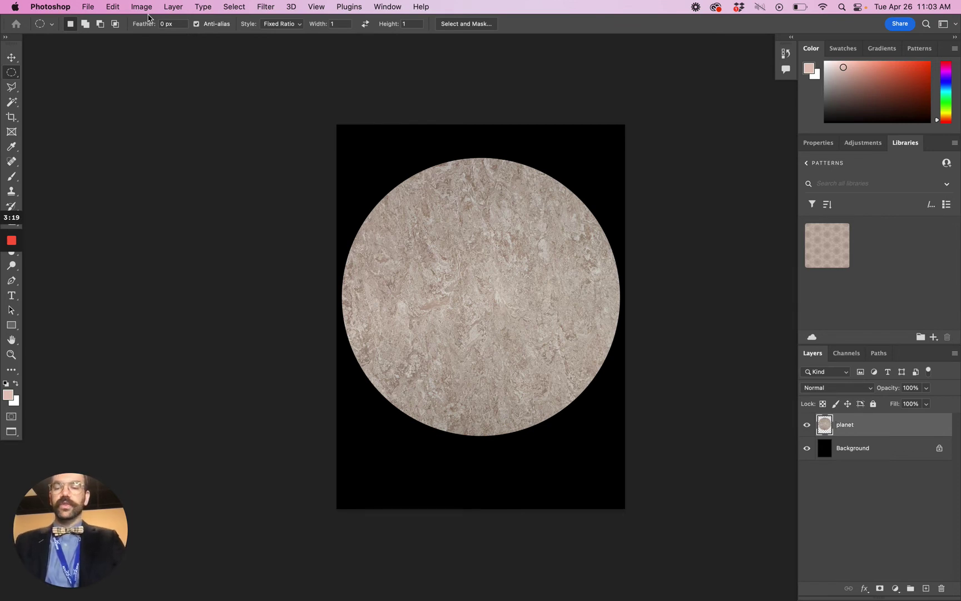
pyautogui.click(115, 6)
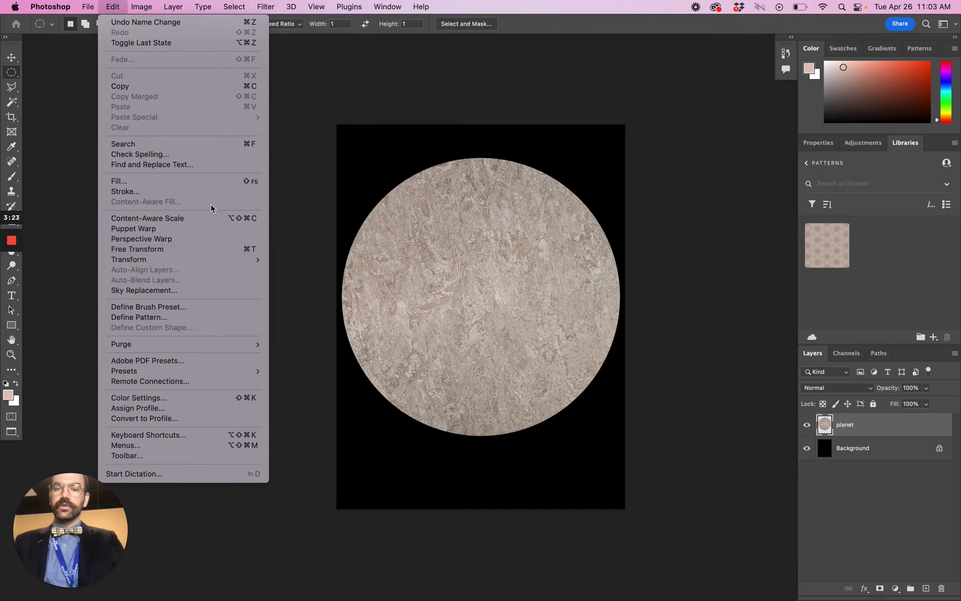
# Scale the planet circle to 82.64% and move it to the horizontal centre
pyautogui.moveTo(222, 260)
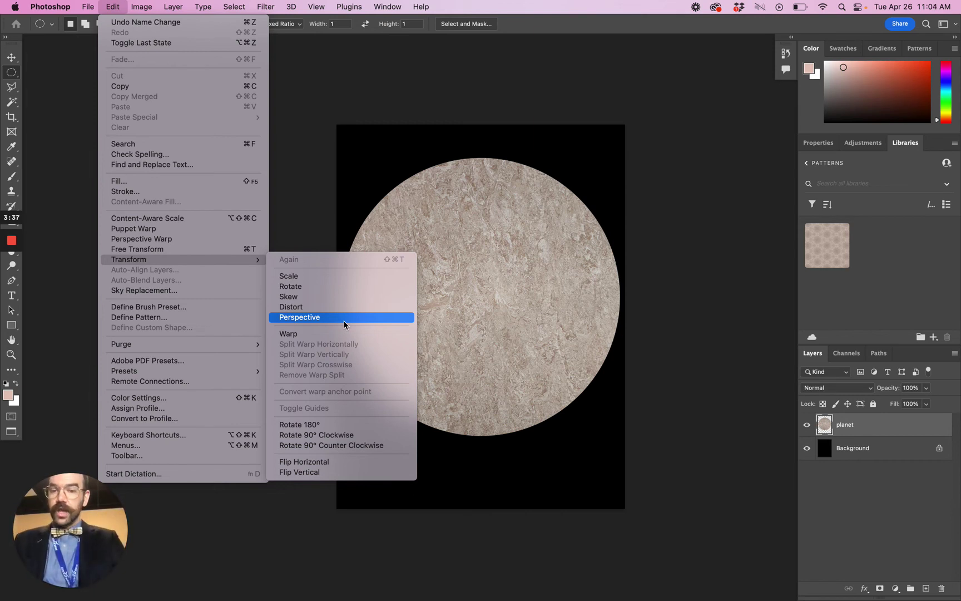
pyautogui.click(336, 275)
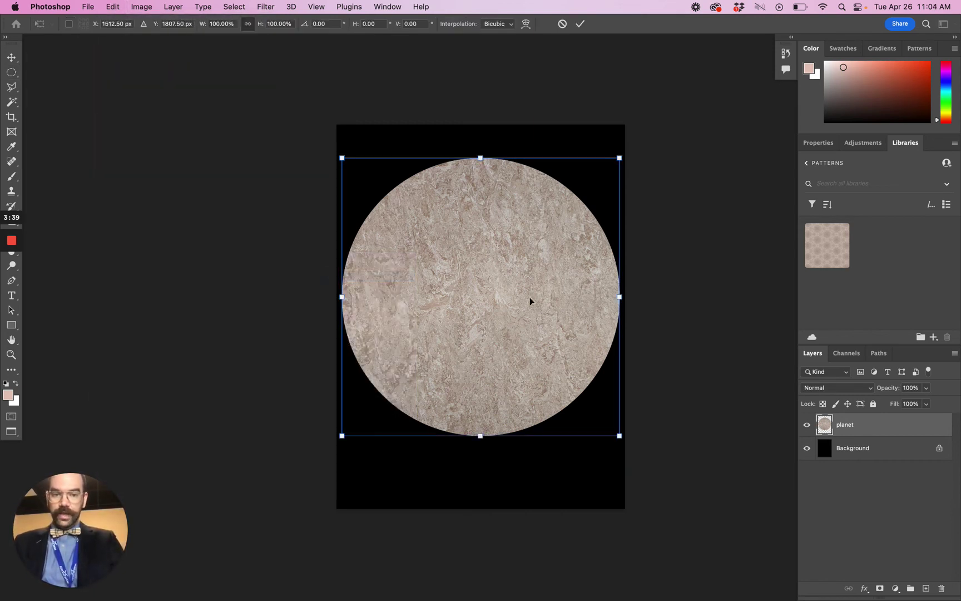
pyautogui.moveTo(605, 179); pyautogui.dragTo(581, 213)
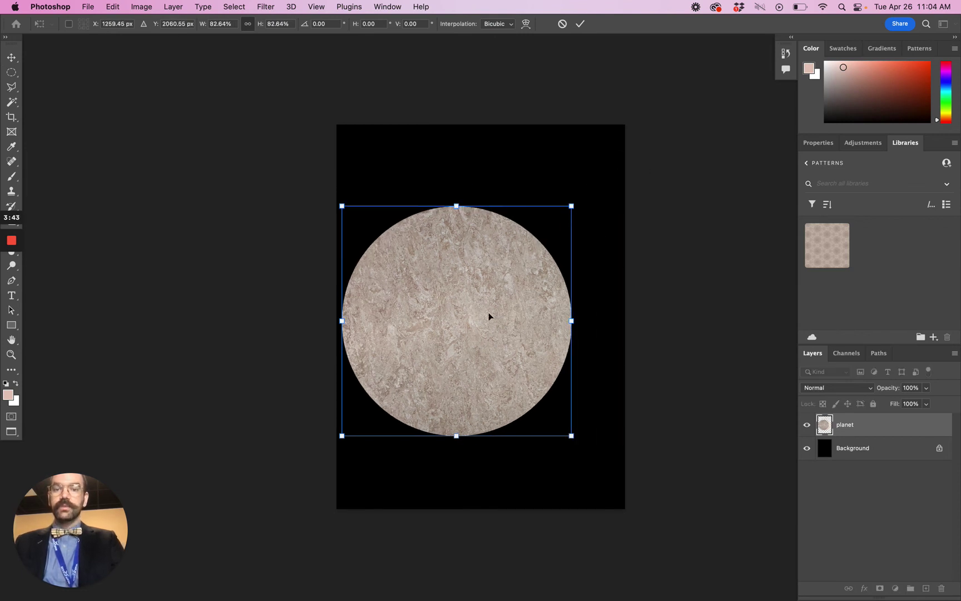
pyautogui.moveTo(481, 353); pyautogui.dragTo(503, 340)
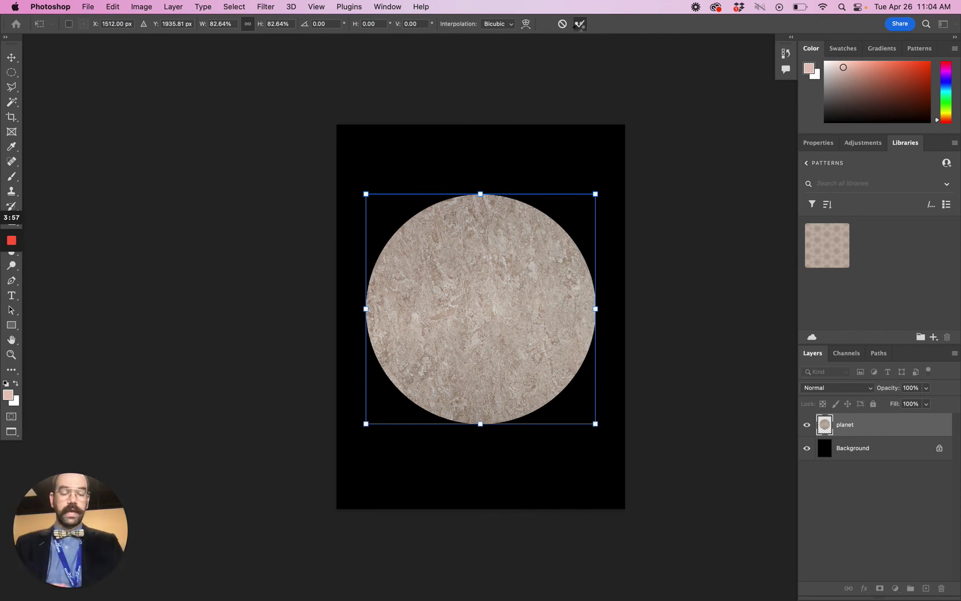
pyautogui.click(580, 23)
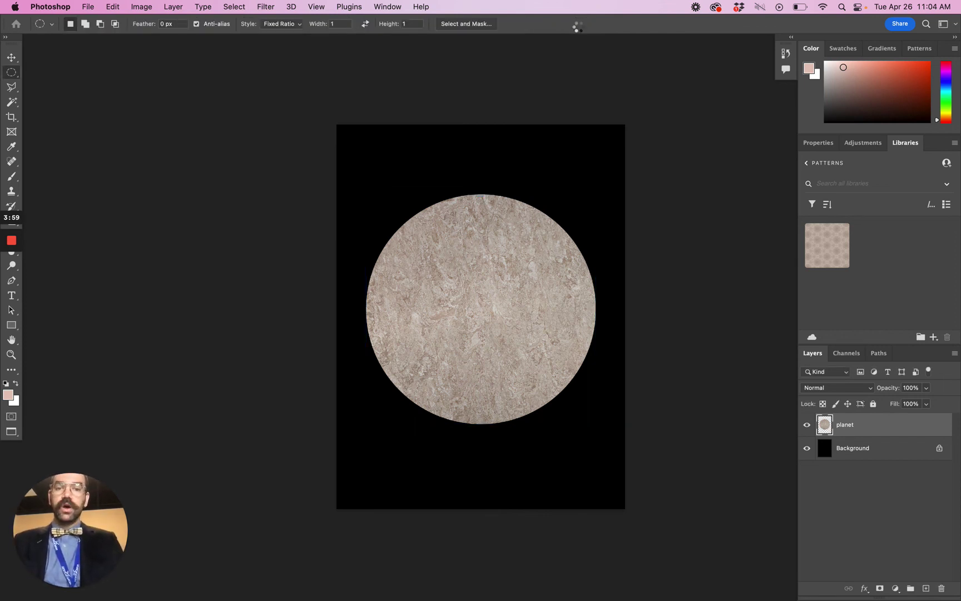